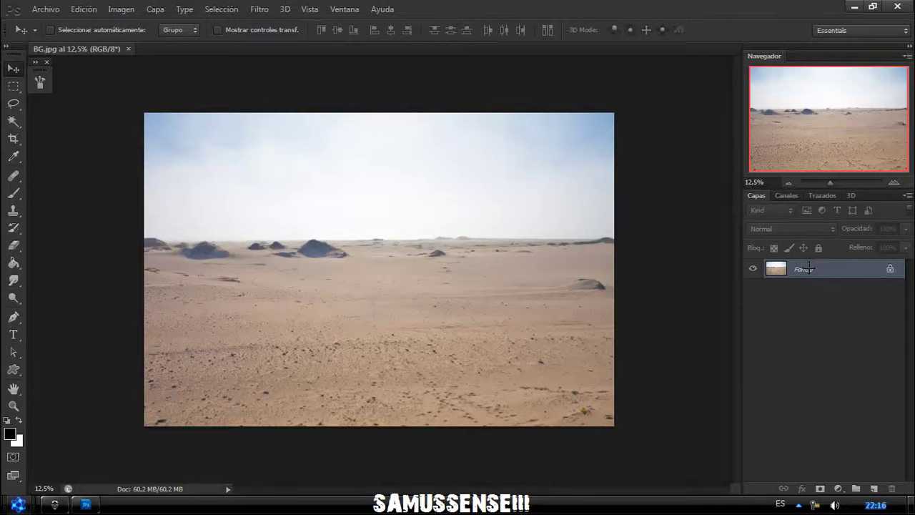
Duplicate the Fondo background layer of the desert photo BG.jpg.
left_click_drag(807, 268, 873, 488)
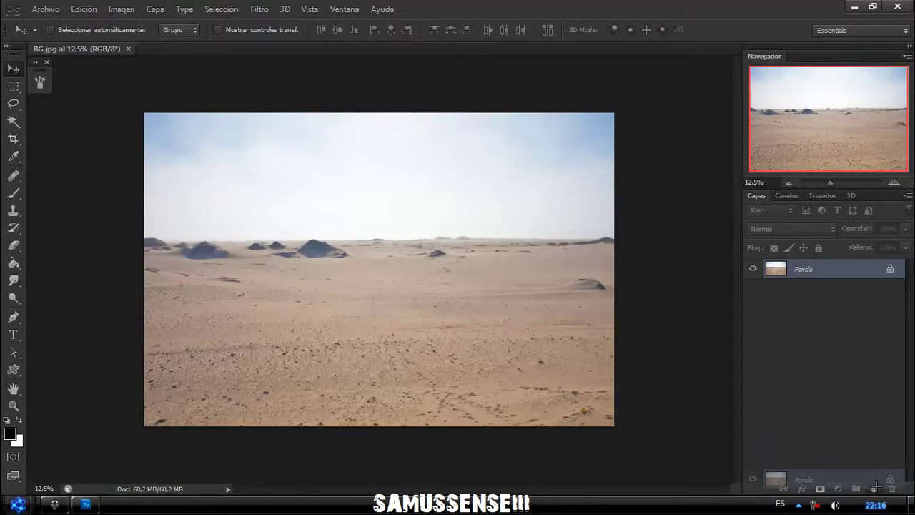
Set the layer copy to Superponer, then fully desaturate it and strongly darken it.
left_click(791, 228)
left_click(778, 180)
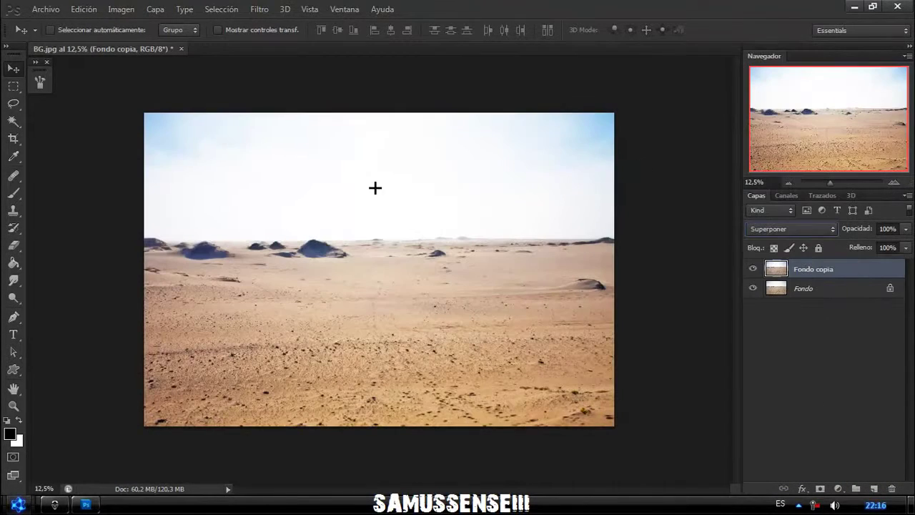
key("ctrl+u")
left_click_drag(672, 139, 631, 140)
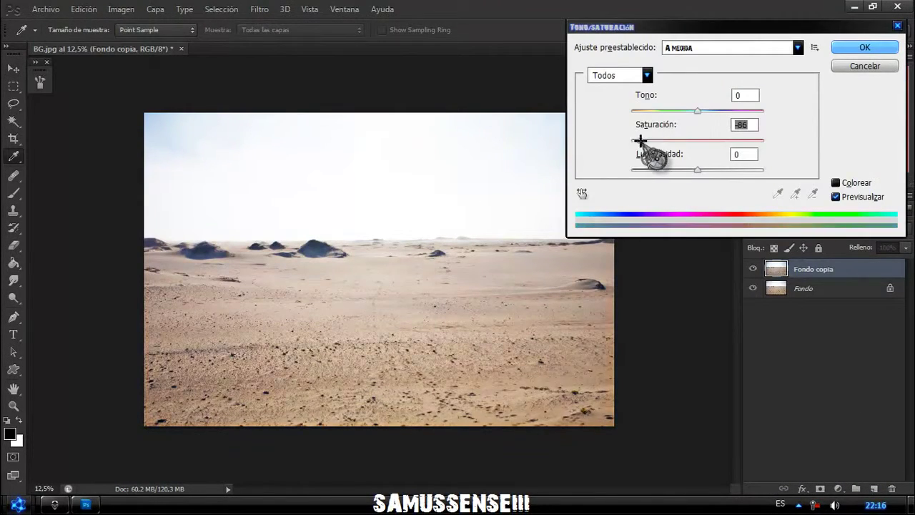
left_click_drag(680, 169, 655, 170)
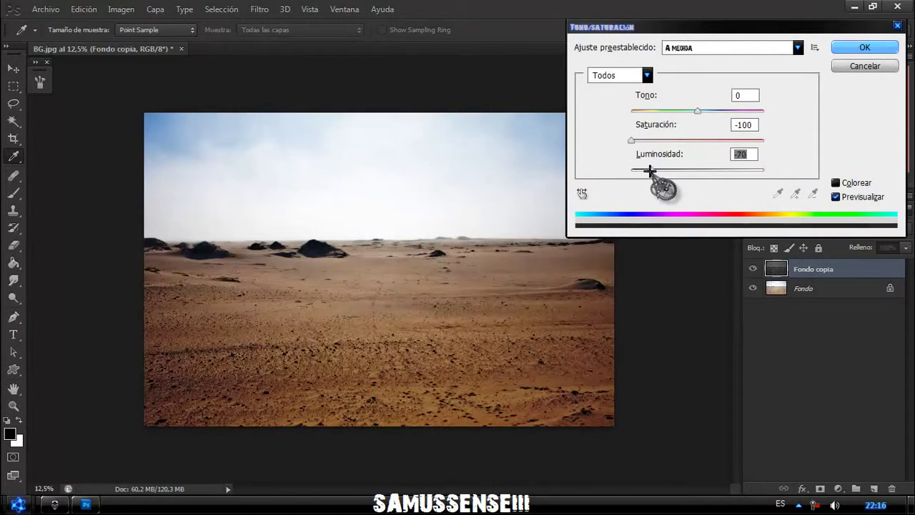
left_click(847, 48)
Reduce the original background layer's saturation and lower its lightness slightly.
left_click(804, 285)
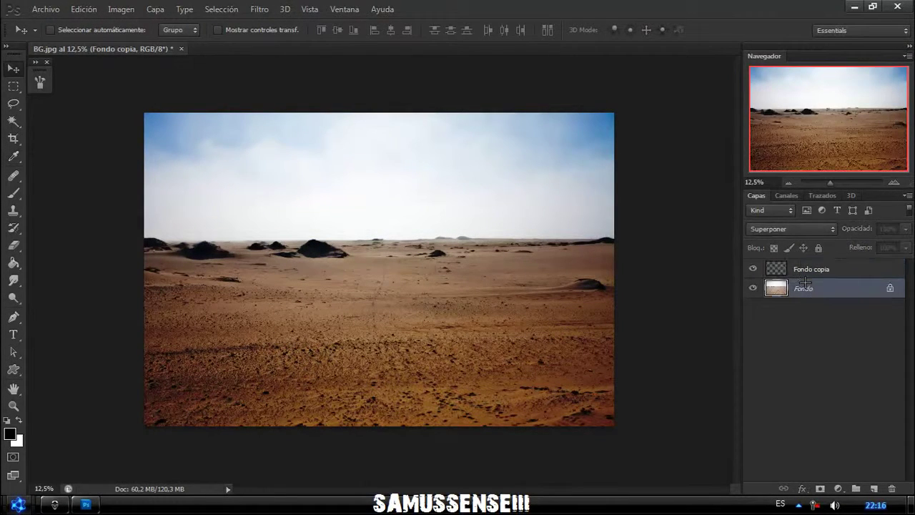
key("ctrl+u")
left_click_drag(696, 140, 659, 140)
left_click_drag(696, 169, 688, 169)
left_click(852, 48)
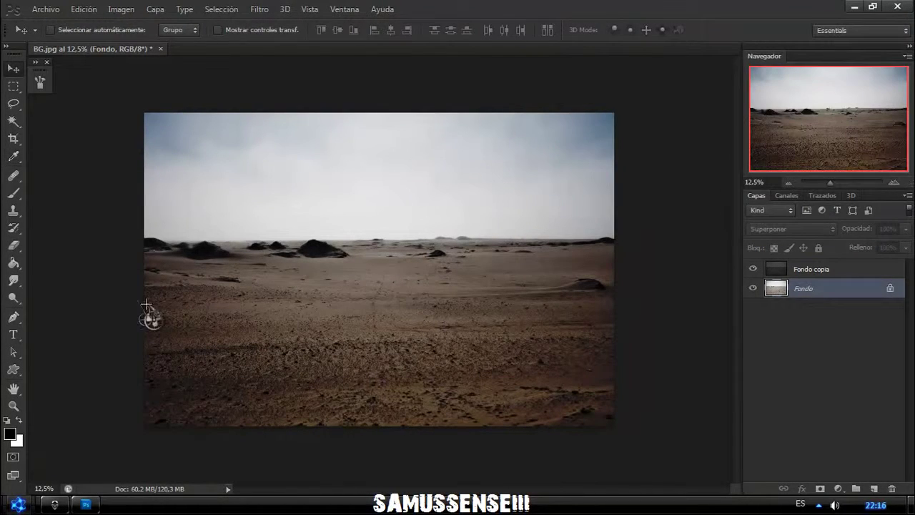
Merge both desert layers, then add a new layer filled with black.
left_click(798, 268, "shift")
right_click(815, 282)
left_click(758, 328)
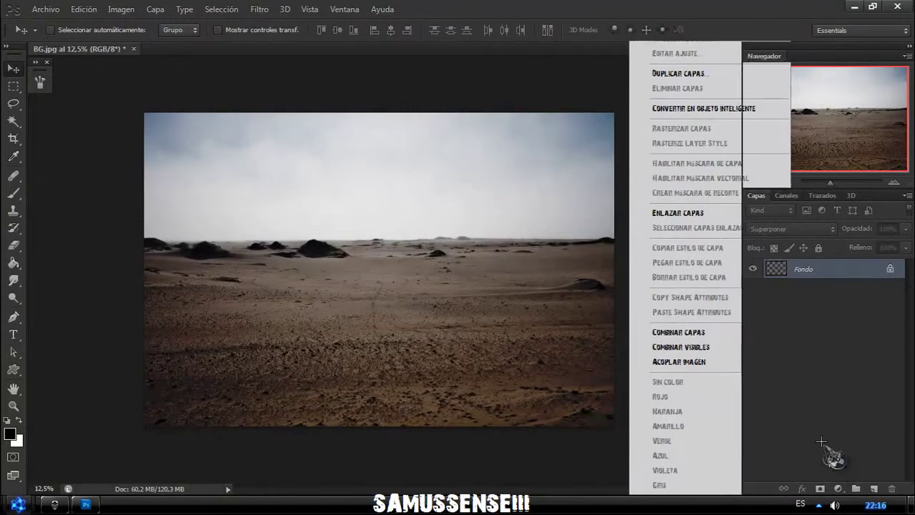
left_click(872, 488)
left_click(15, 262)
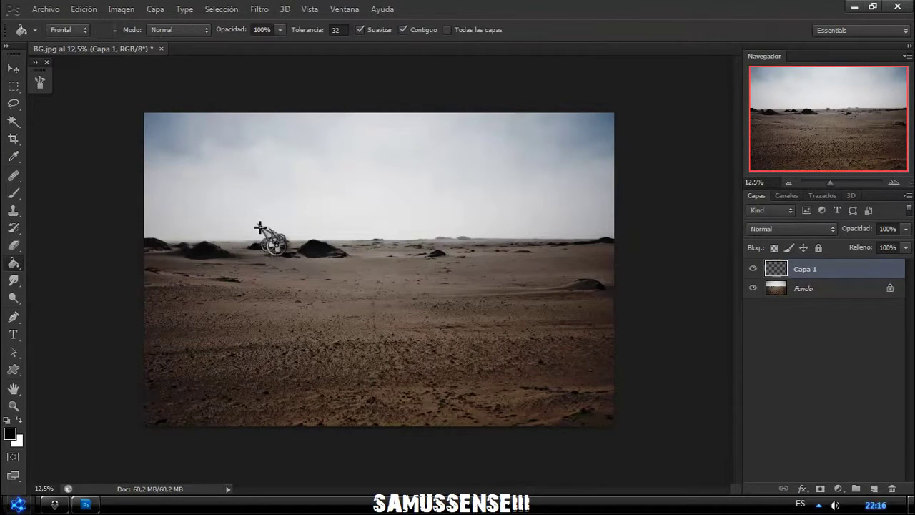
left_click(263, 232)
Create a new 1366×768 document named SS.
key("v")
left_click(45, 9)
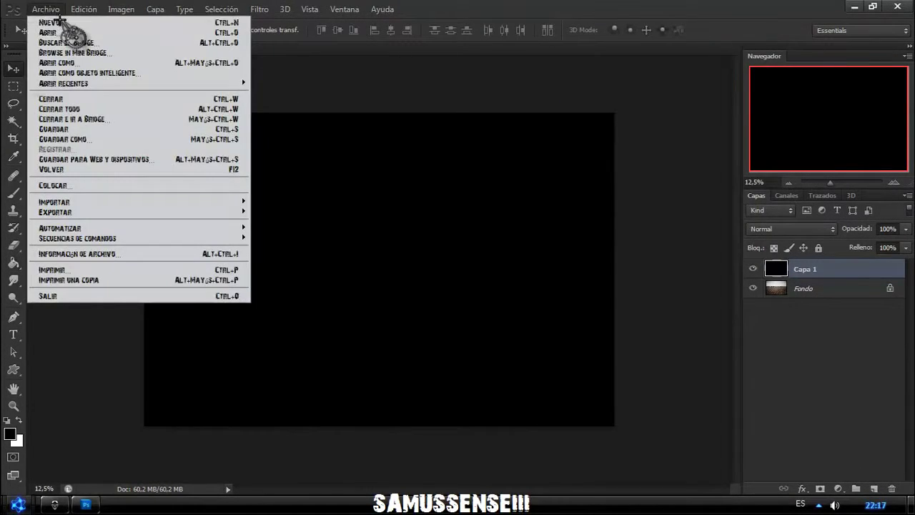
type("SS")
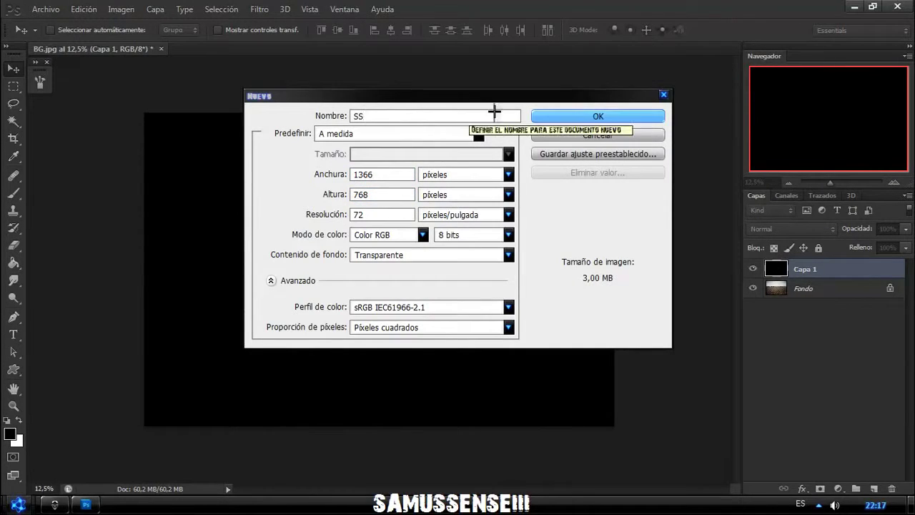
key("Return")
Drag the desert and black layers into SS and scale them down to fit the canvas.
left_click(93, 49)
left_click(801, 285)
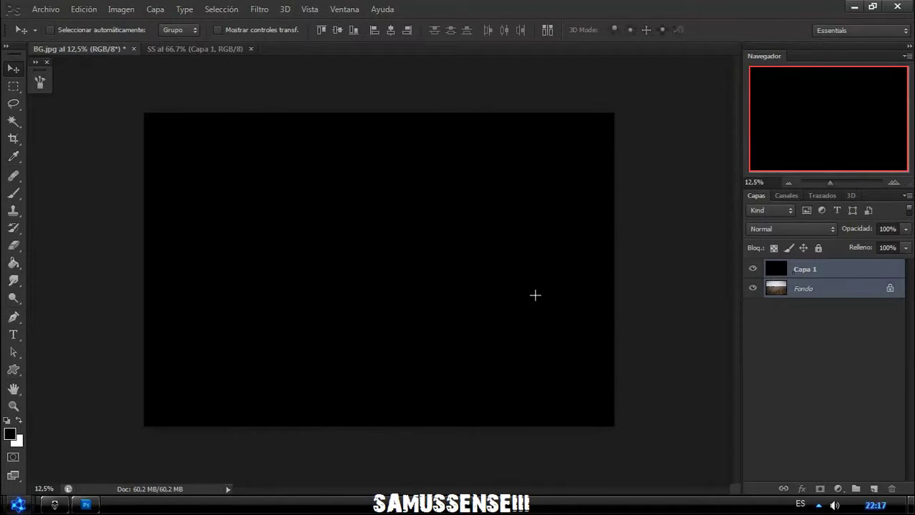
left_click_drag(535, 294, 350, 185)
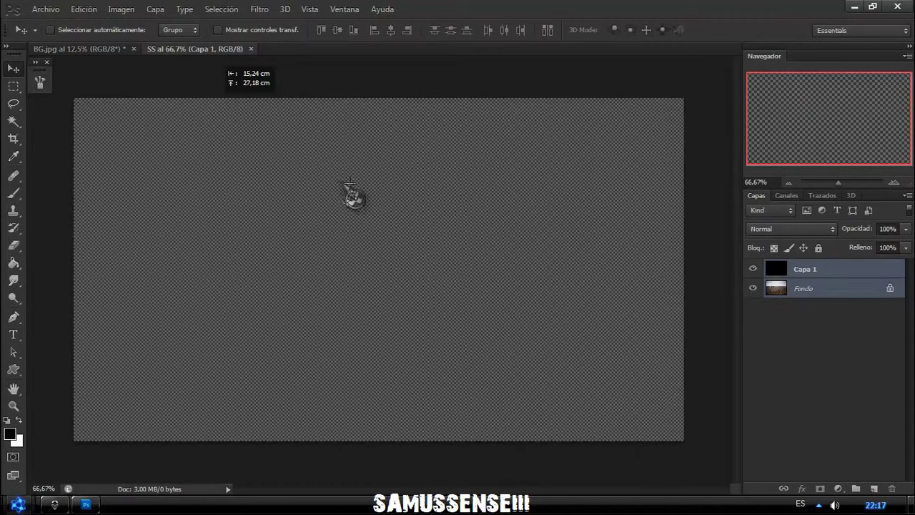
left_click(787, 182)
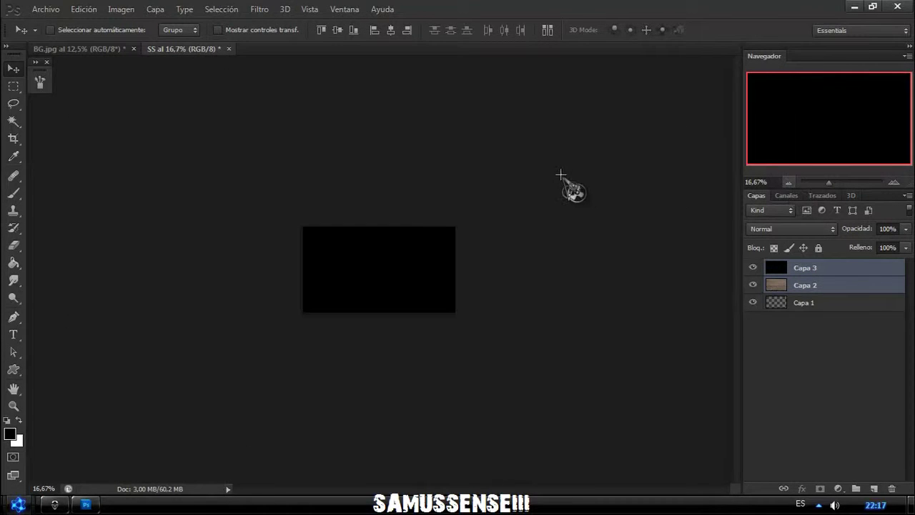
key("ctrl+t")
left_click_drag(729, 450, 501, 343)
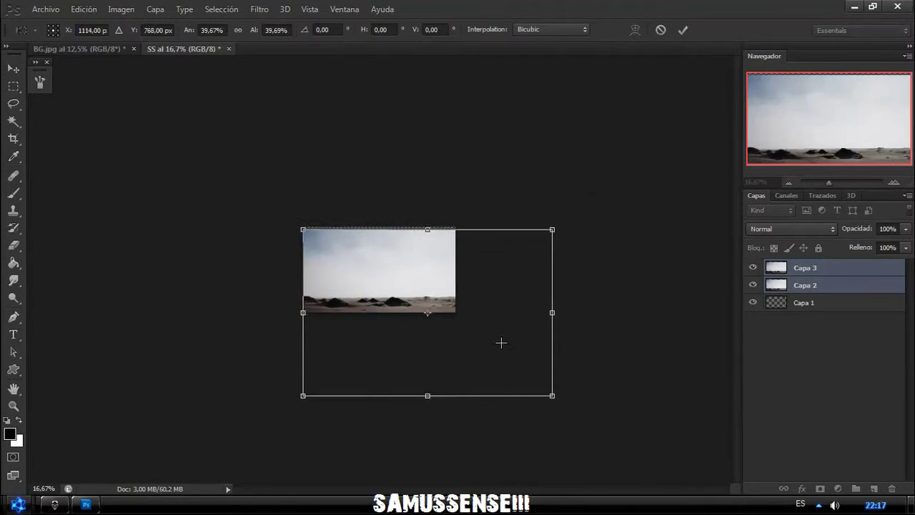
left_click_drag(500, 344, 460, 316)
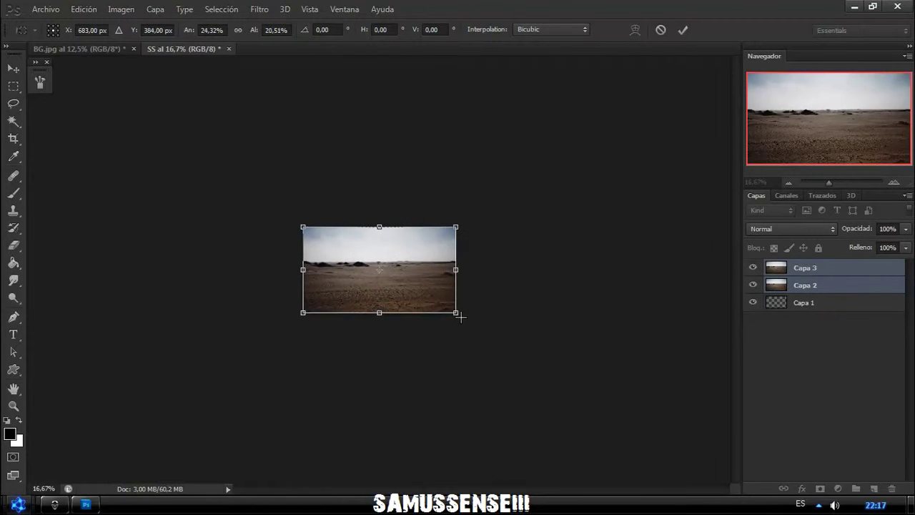
key("Return")
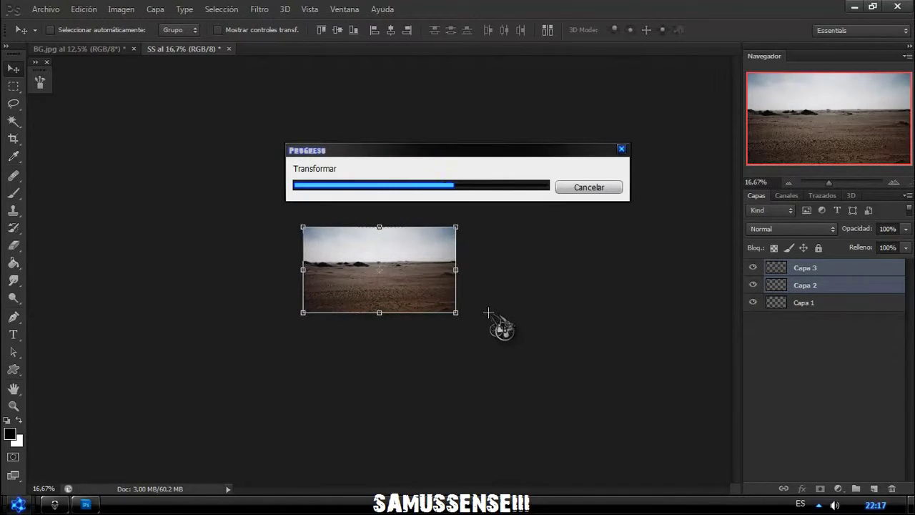
Delete the empty Capa 1 and set the Eraser to a soft round 825 px brush.
left_click_drag(804, 303, 892, 488)
left_click(892, 183)
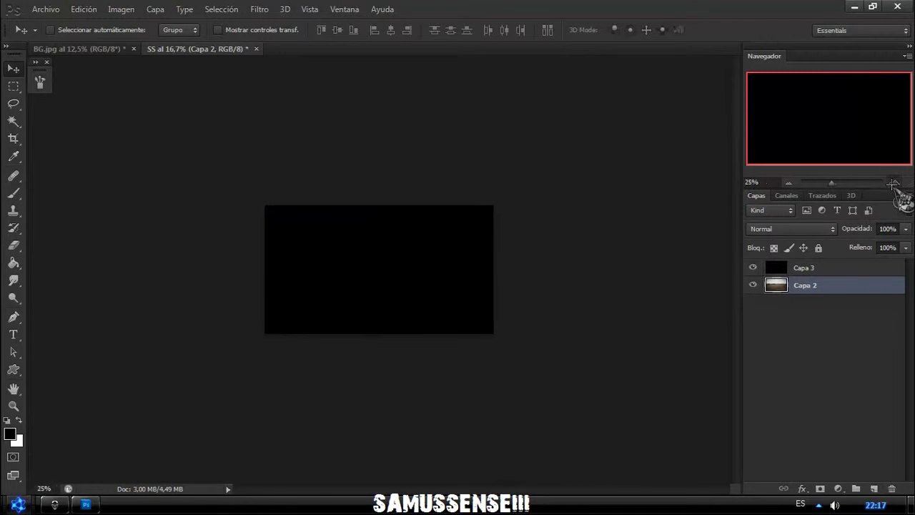
left_click(13, 245)
right_click(377, 389)
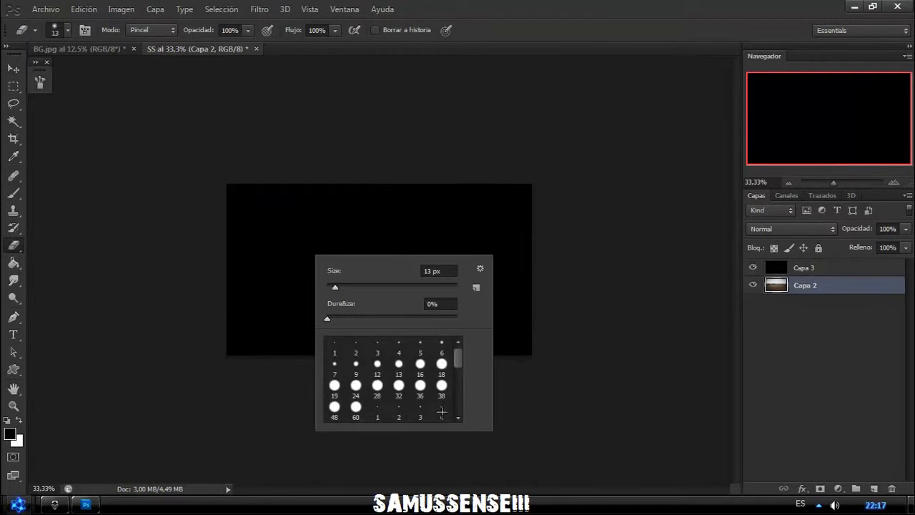
left_click_drag(458, 355, 457, 379)
left_click(441, 365)
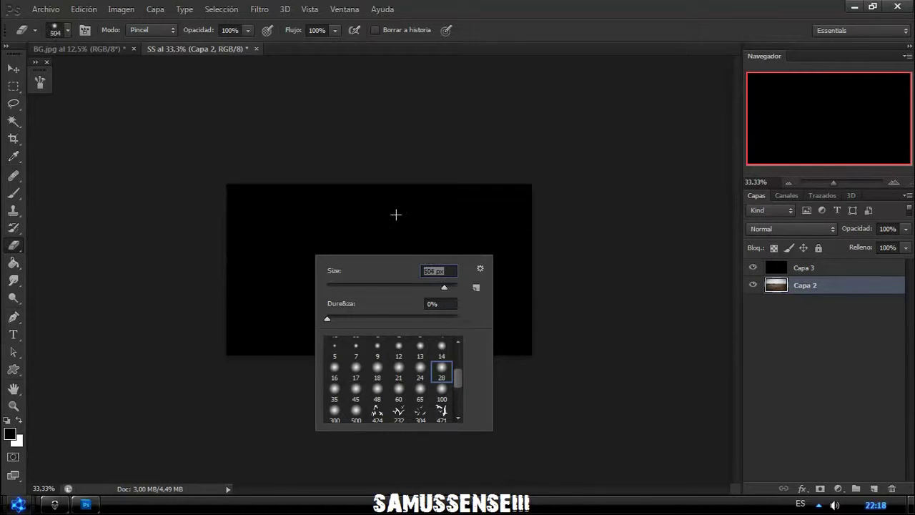
key("Return")
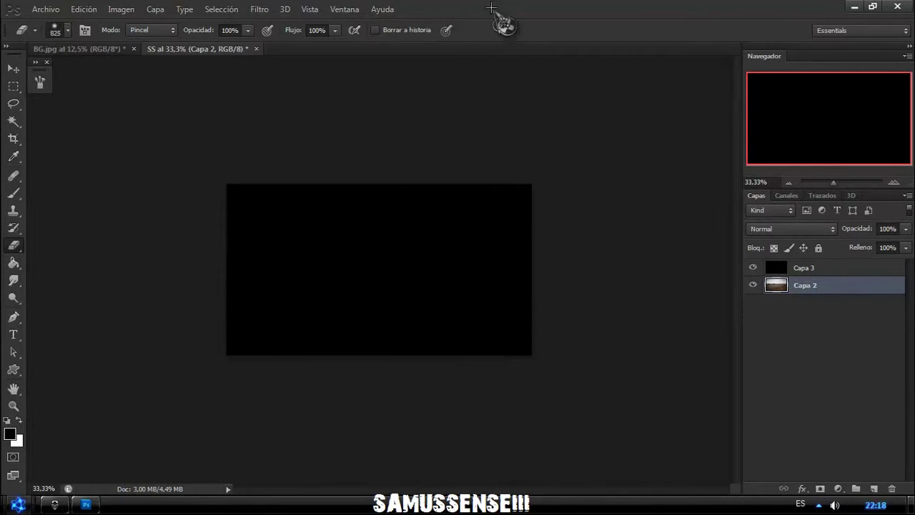
Erase soft patches from the black layer's bottom to reveal the desert ground.
left_click(804, 268)
left_click(378, 364)
key("ctrl+z")
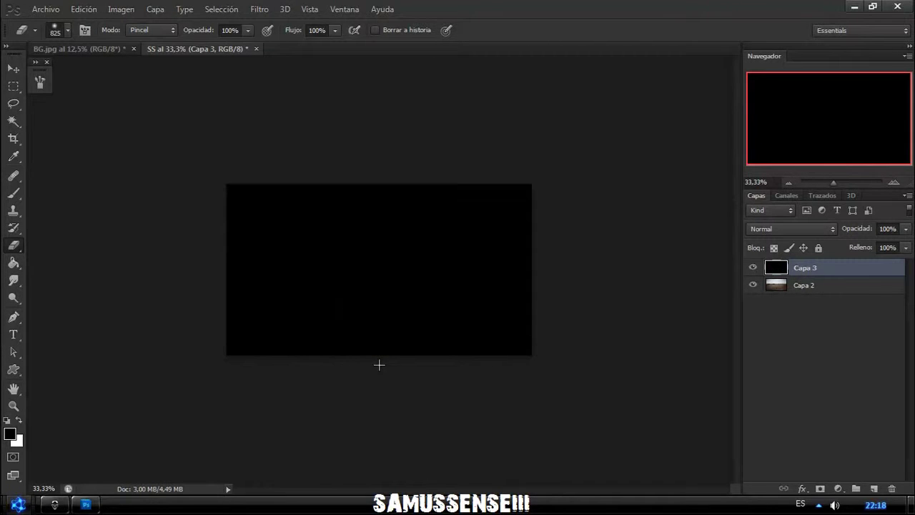
left_click(372, 380)
left_click(372, 380)
Stretch the black layer wider on both sides and extend its bottom edge down.
key("v")
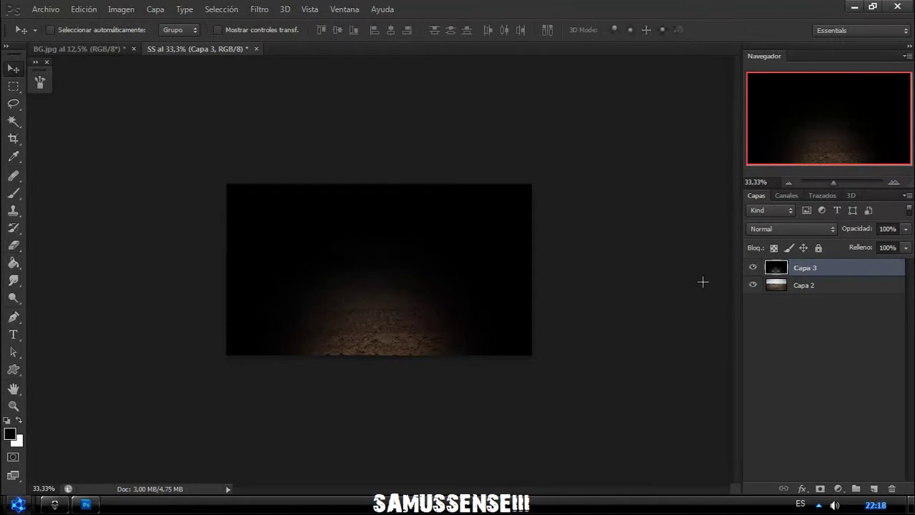
key("ctrl+t")
left_click_drag(531, 270, 712, 270)
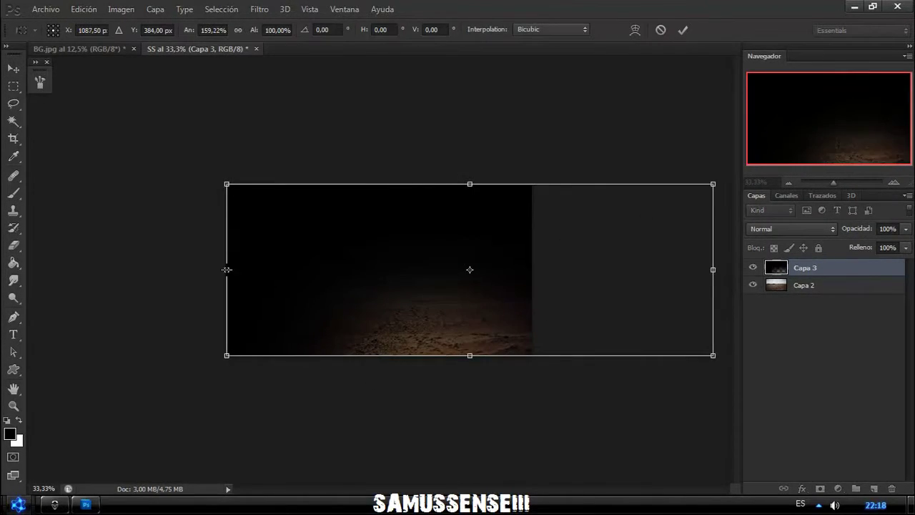
left_click_drag(225, 269, 57, 268)
left_click_drag(385, 184, 385, 188)
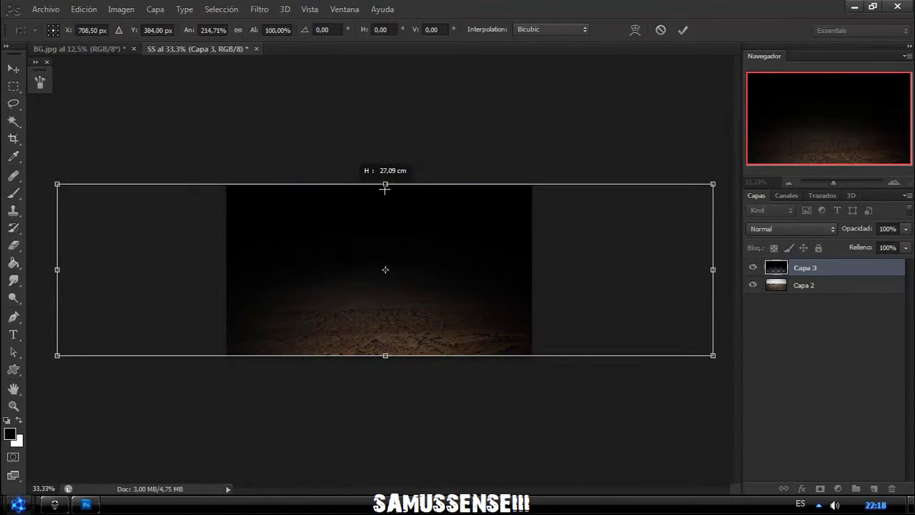
left_click_drag(386, 367, 385, 378)
key("Return")
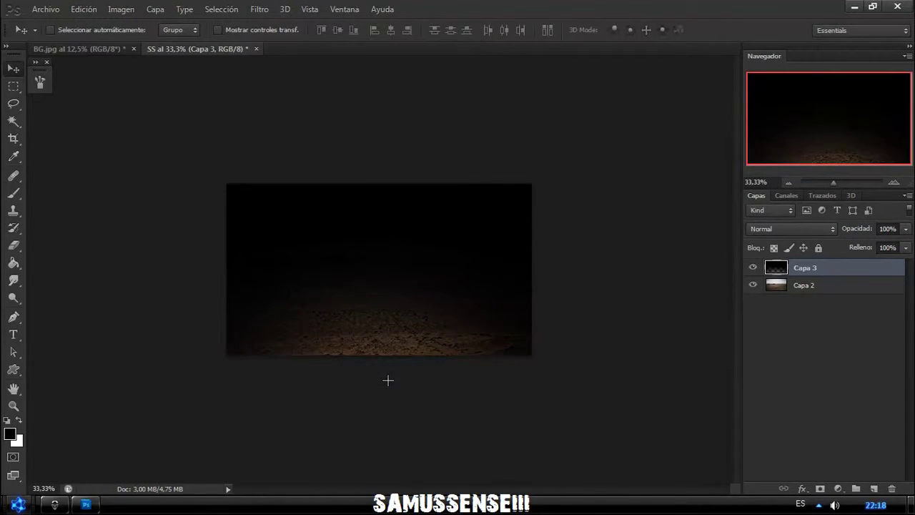
Merge the black layer down into the desert layer.
right_click(811, 269)
left_click(715, 331)
left_click(893, 182)
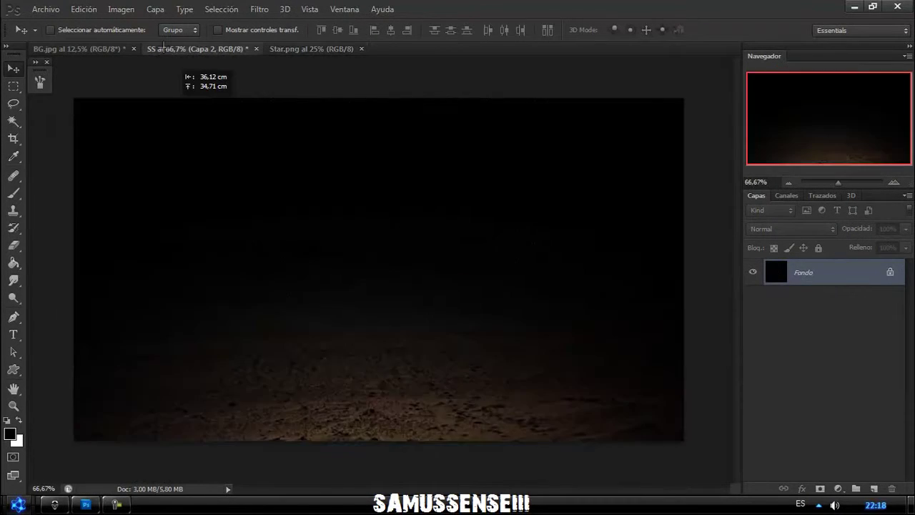
Drag the Star.png starfield into SS and blend it with Trama.
left_click_drag(175, 66, 413, 193)
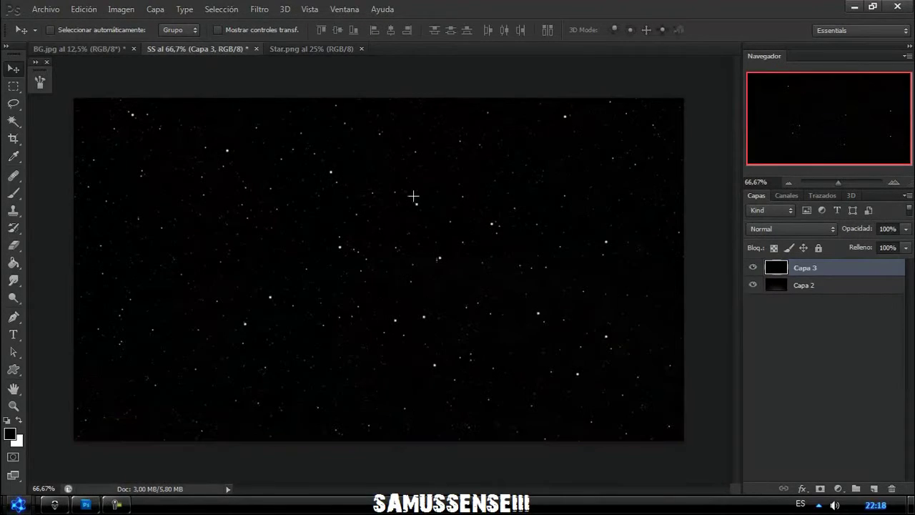
left_click(791, 229)
left_click(756, 113)
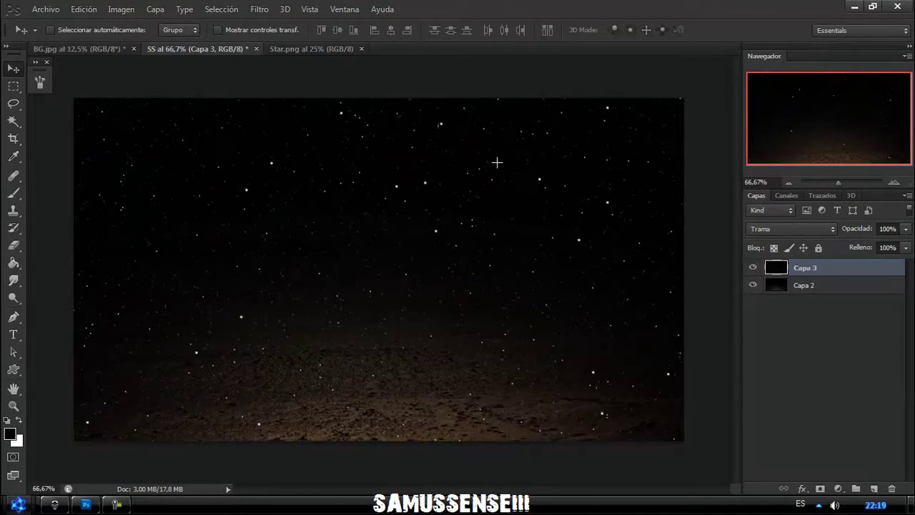
left_click(789, 181)
Set up a soft Eraser brush enlarged to 1057 px.
left_click(12, 245)
right_click(468, 318)
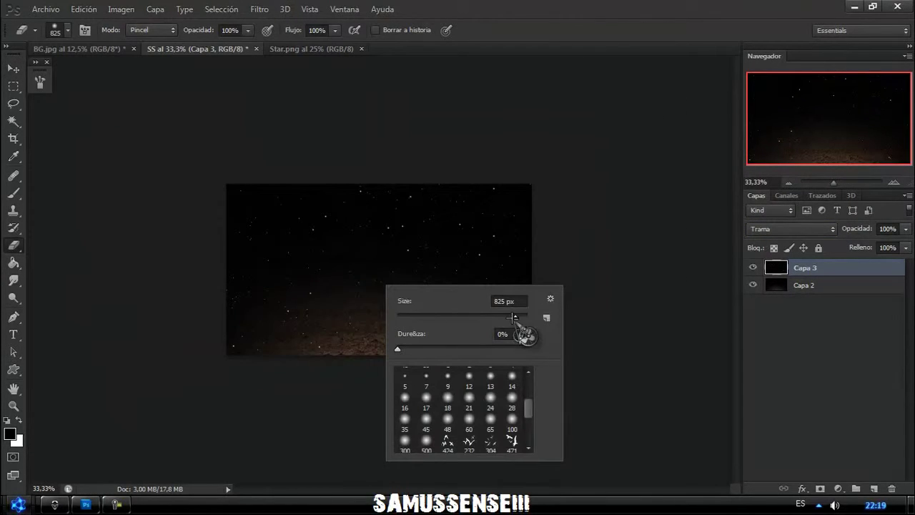
left_click_drag(516, 317, 521, 317)
key("Return")
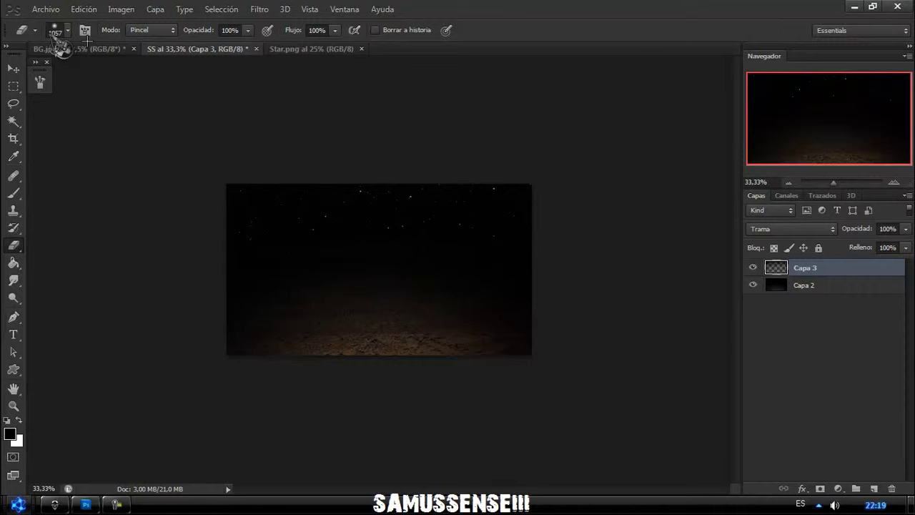
Close BG.jpg without saving and close Star.png.
left_click(134, 49)
left_click(466, 198)
left_click(214, 48)
left_click(248, 48)
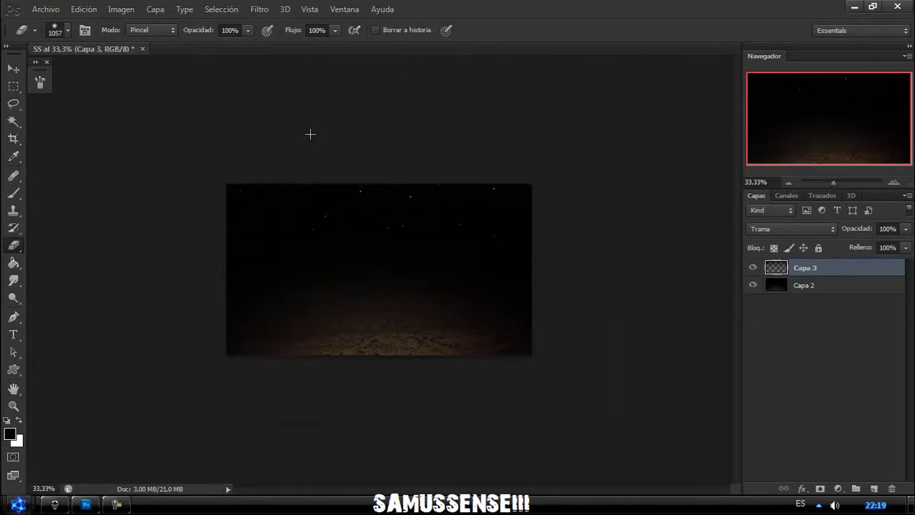
Scale the planet to about 50%, rotate it about -130°, and move it to the top centre.
left_click(790, 182)
left_click(789, 182)
left_click(789, 182)
key("ctrl+t")
mouse_move(298, 171)
left_mouse_down()
mouse_move(402, 276)
mouse_move(362, 228)
left_mouse_up()
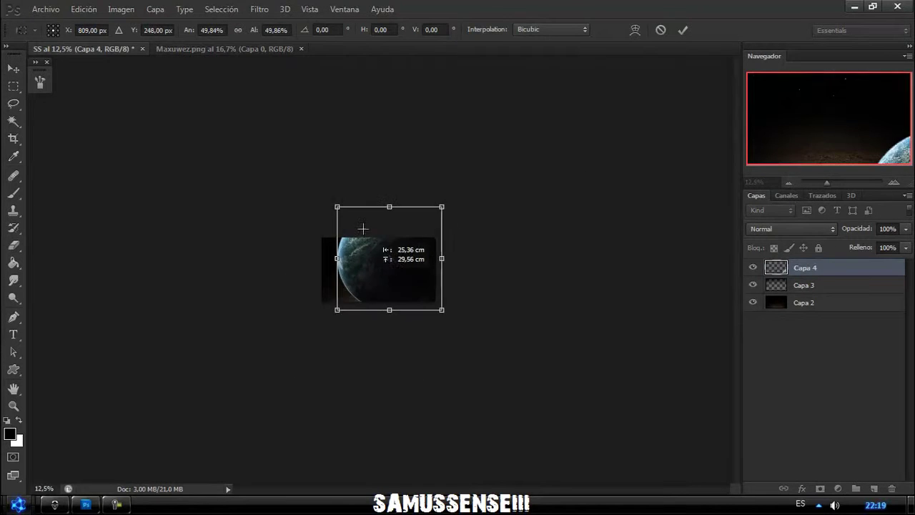
mouse_move(357, 196)
left_mouse_down()
mouse_move(351, 174)
mouse_move(370, 173)
mouse_move(413, 246)
mouse_move(455, 214)
mouse_move(468, 164)
left_mouse_up()
left_click_drag(413, 220, 412, 212)
key("Return")
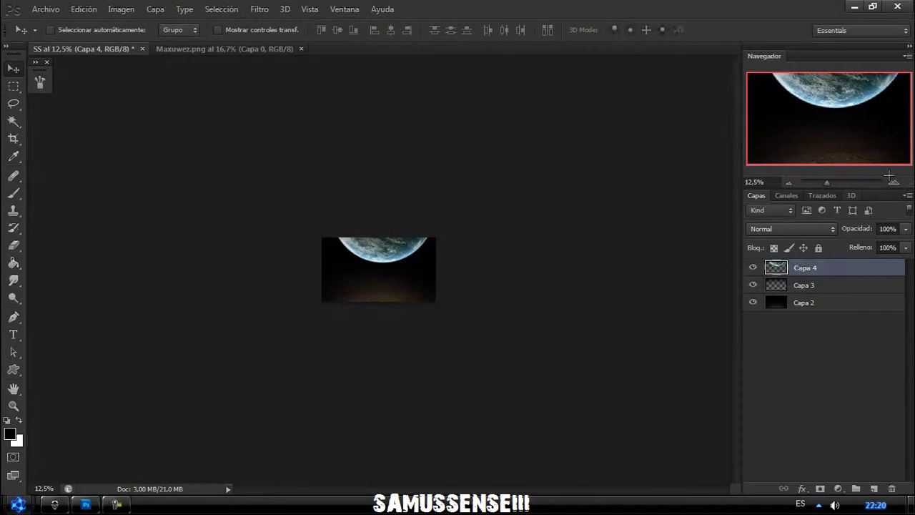
left_click(893, 182)
left_click_drag(339, 176, 400, 203)
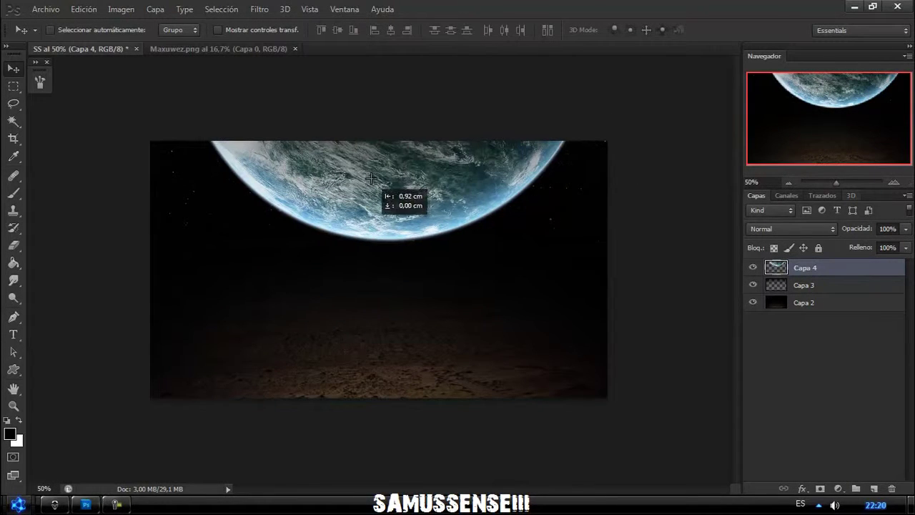
Add a Resplandor exterior outer glow to the planet in pale cyan.
left_click(802, 489)
left_click(786, 353)
left_click(602, 145)
left_click(623, 244)
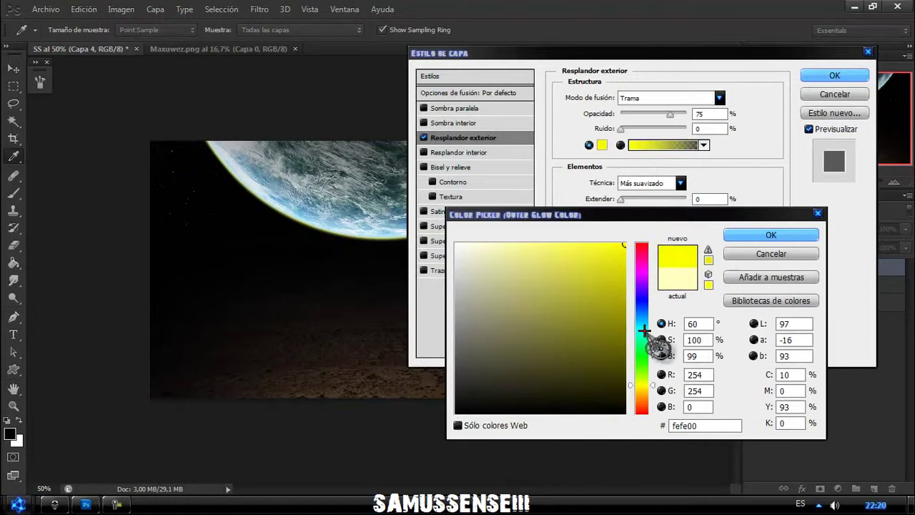
left_click(644, 330)
left_click(514, 250)
Set the outer glow to 250 px size, jitter 32, opacity 48 and range 53.
left_click(771, 234)
left_click_drag(670, 113, 686, 113)
left_click_drag(622, 213, 634, 213)
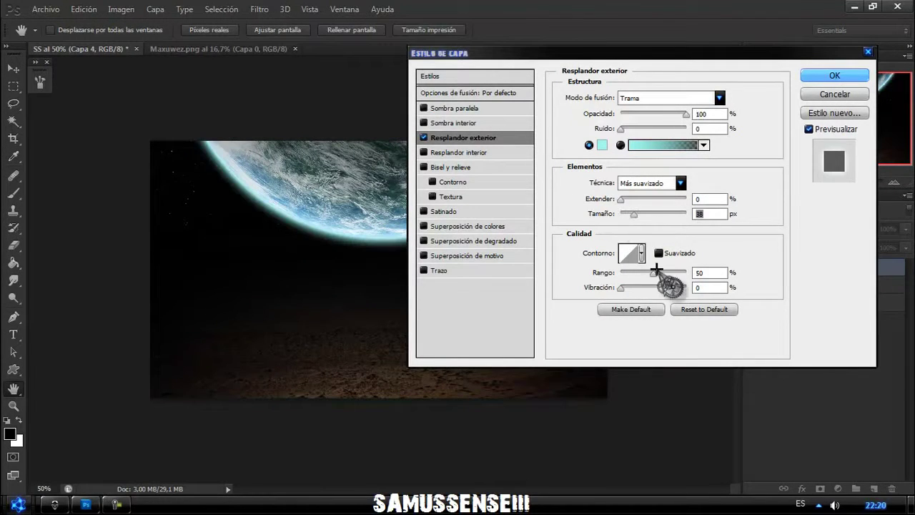
left_click_drag(656, 273, 674, 272)
left_click_drag(633, 213, 649, 213)
left_click_drag(664, 272, 673, 272)
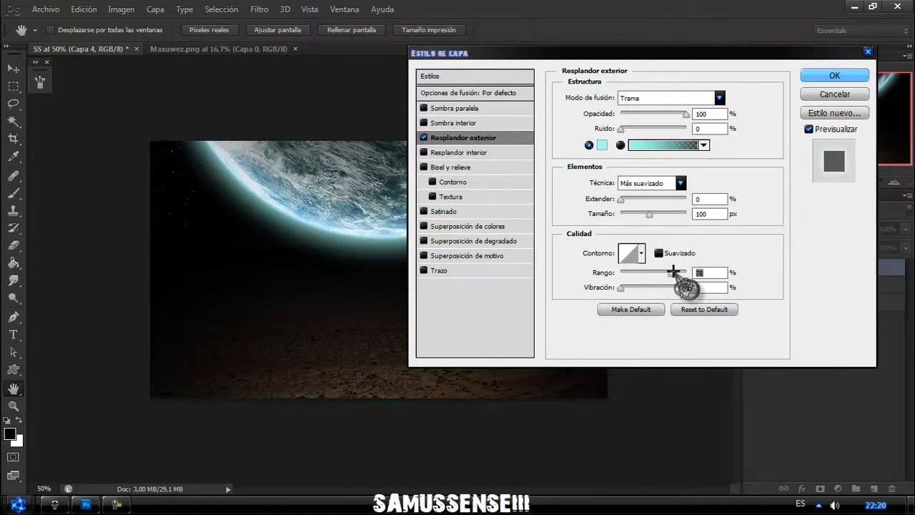
left_click_drag(649, 213, 688, 213)
mouse_move(672, 272)
left_mouse_down()
mouse_move(657, 272)
mouse_move(672, 272)
left_mouse_up()
left_click_drag(620, 286, 641, 287)
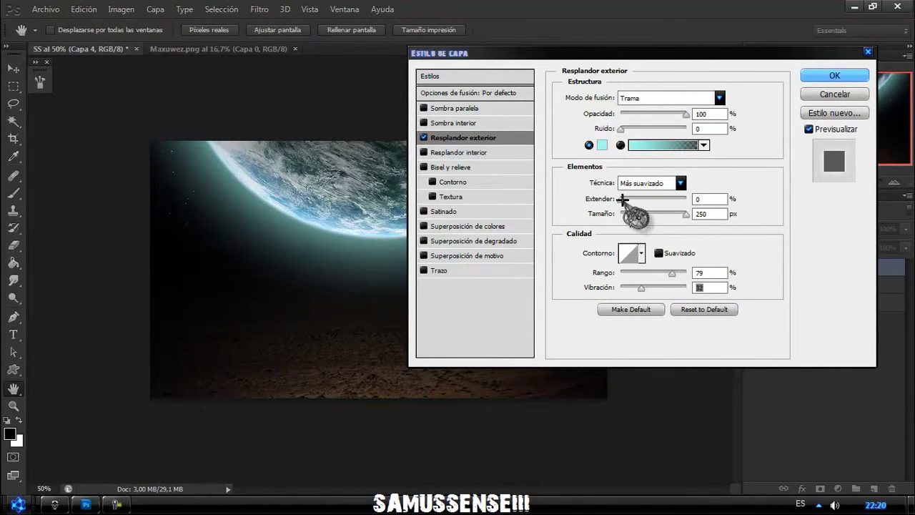
mouse_move(622, 199)
left_mouse_down()
mouse_move(704, 200)
mouse_move(621, 199)
left_mouse_up()
left_click_drag(685, 113, 653, 113)
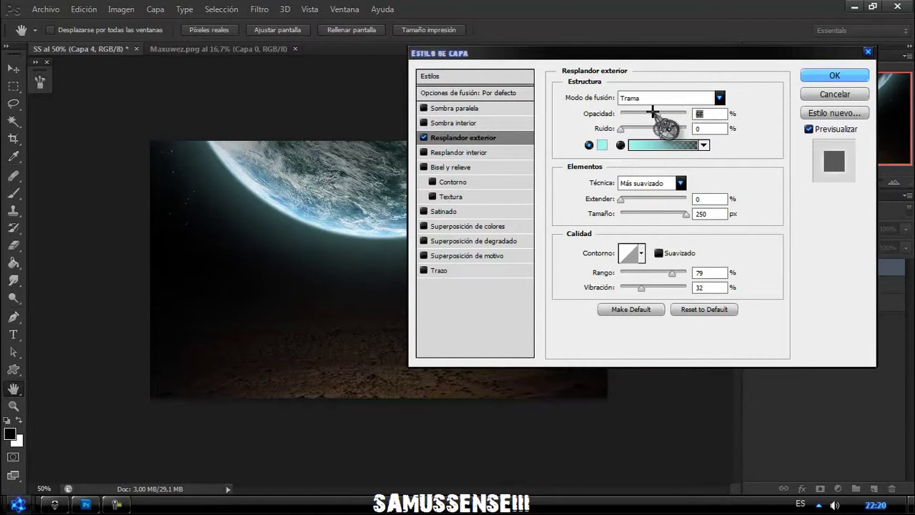
left_click_drag(672, 272, 654, 272)
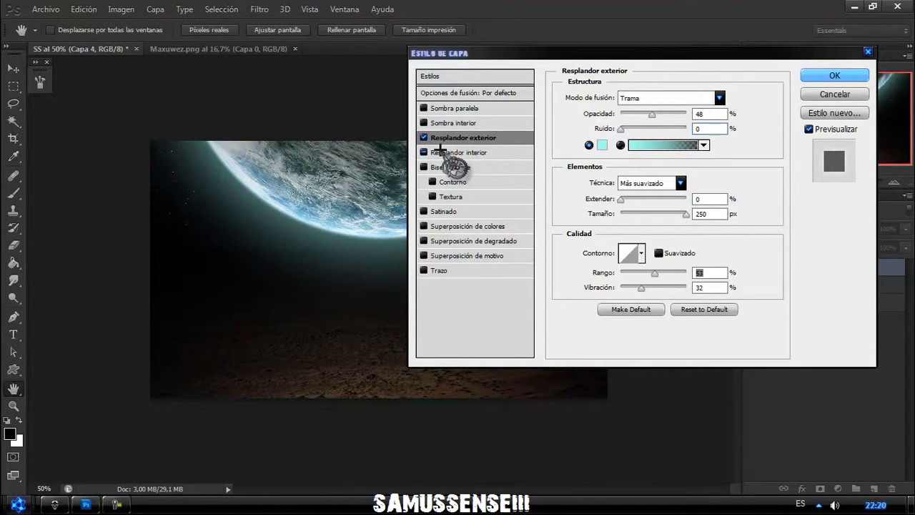
Add a mint Resplandor interior in Normal mode, 100 opacity, 250 px, and apply both glows.
left_click(452, 123)
left_click(461, 152)
left_click(602, 145)
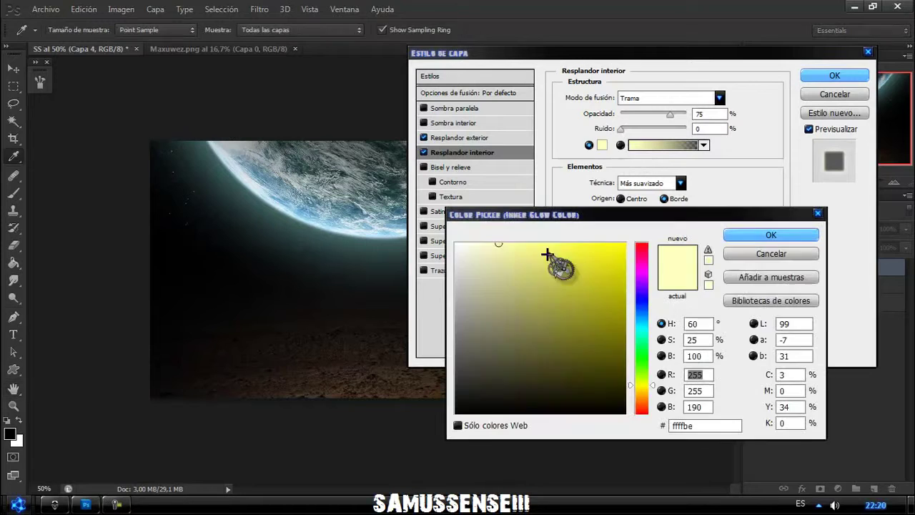
left_click(641, 334)
left_click(743, 235)
left_click(719, 98)
left_click(652, 107)
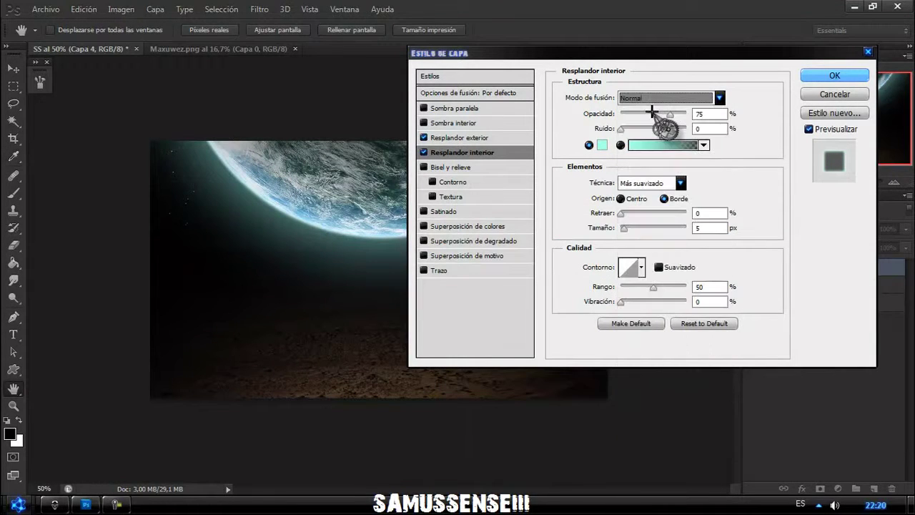
left_click_drag(669, 113, 686, 113)
left_click_drag(623, 227, 686, 227)
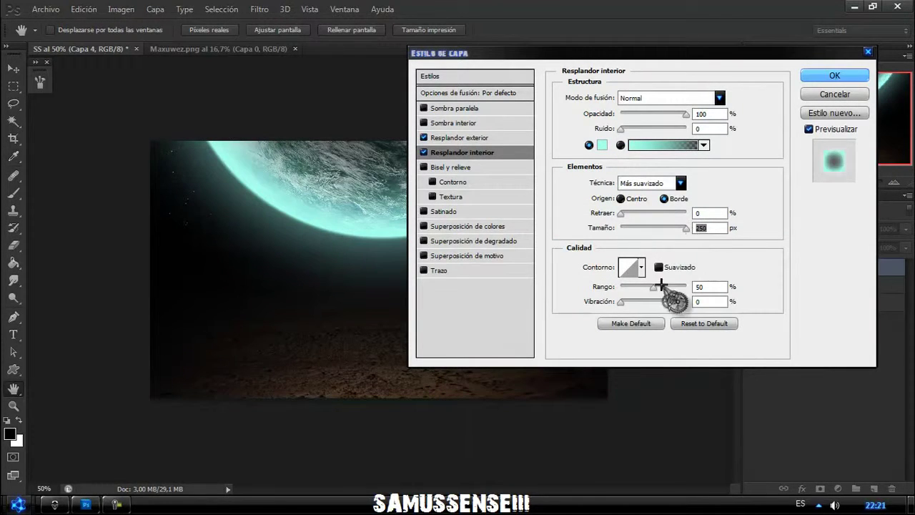
key("Return")
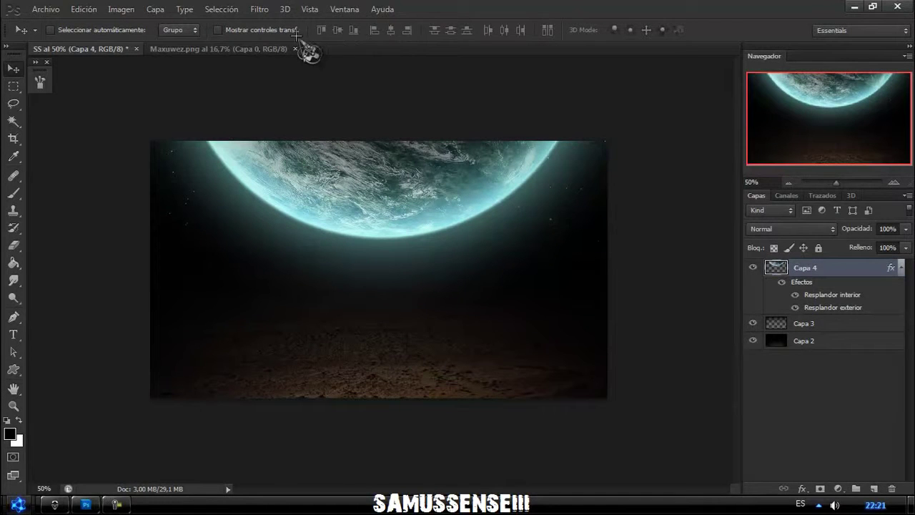
Close Maxuwez.png and drag the Model copia.png man figure into SS.
left_click(295, 49)
left_click_drag(335, 54, 334, 54)
left_click_drag(141, 157, 373, 214)
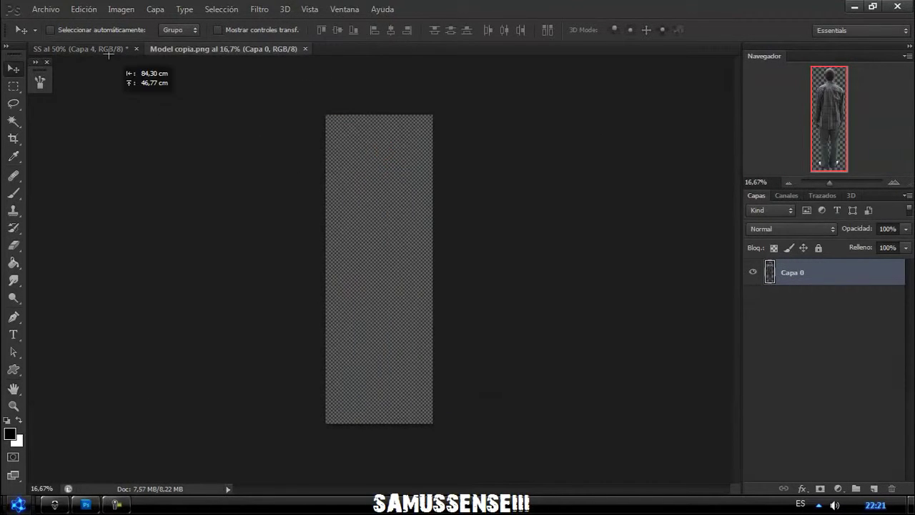
left_click(787, 181)
left_click(786, 181)
left_click(786, 181)
left_click(786, 181)
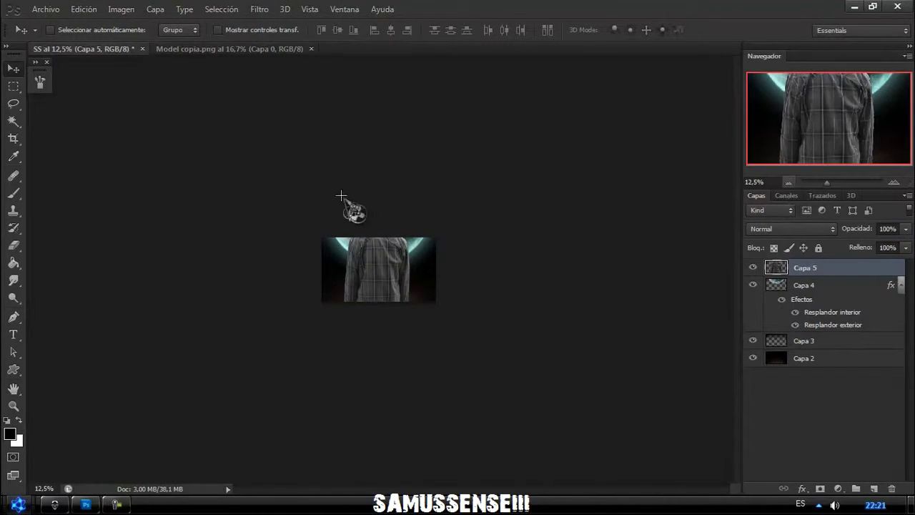
Shrink the man figure and place him standing on the desert ground.
key("ctrl+t")
mouse_move(347, 163)
left_mouse_down()
mouse_move(375, 270)
mouse_move(369, 286)
left_mouse_up()
key("Return")
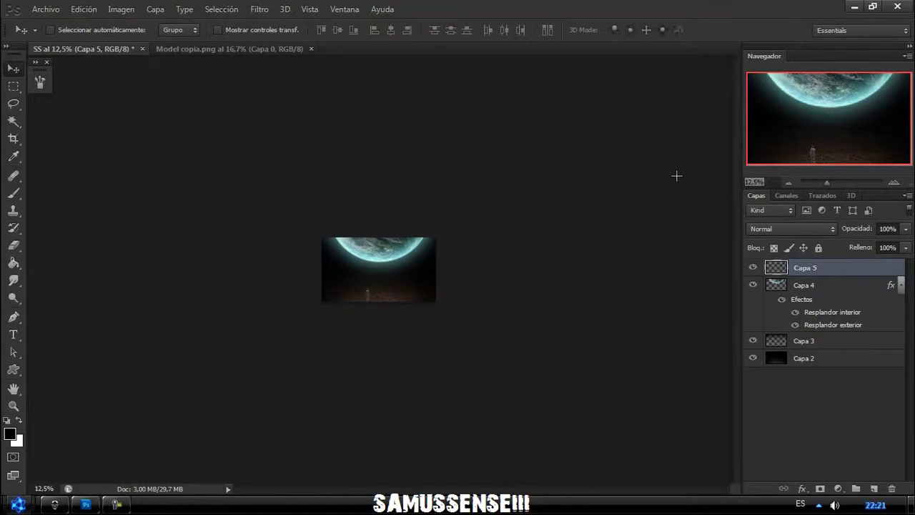
key("ctrl+0")
left_click_drag(313, 415, 386, 376)
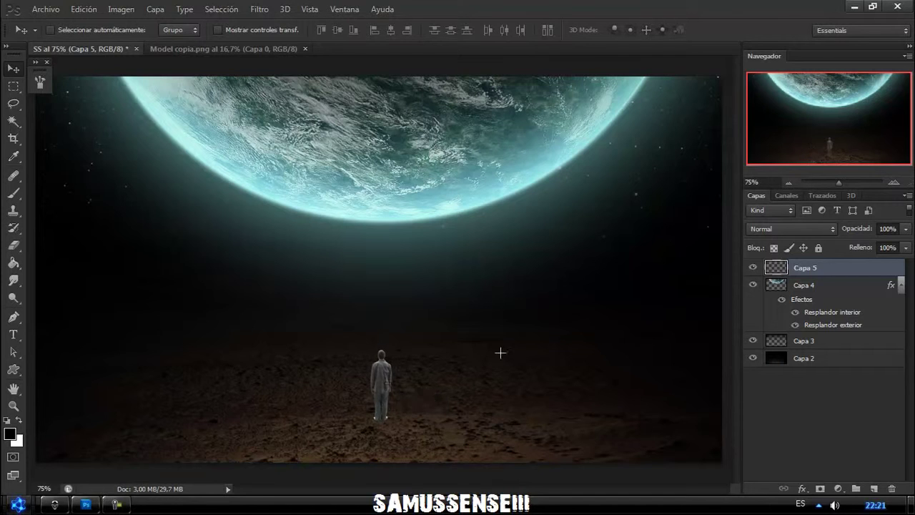
Duplicate the man, desaturate the copy, blend it as overlay, and merge the two layers.
key("ctrl+j")
key("ctrl+u")
left_click_drag(664, 130, 635, 133)
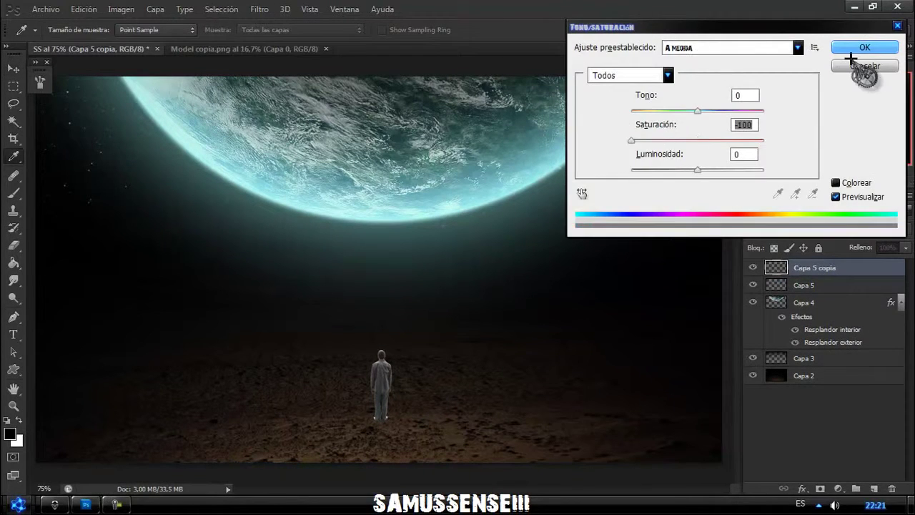
left_click(857, 50)
left_click(792, 229)
left_click(793, 336)
right_click(801, 281)
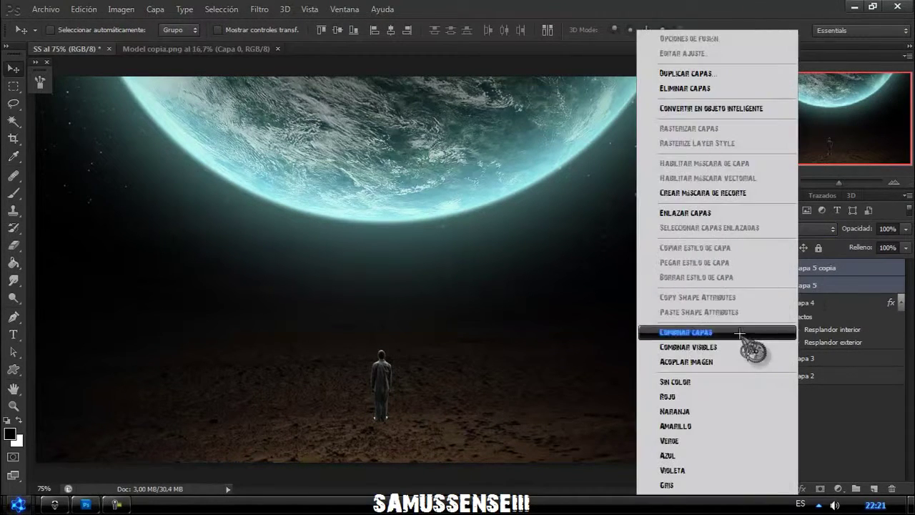
left_click(750, 333)
Turn a black silhouette copy into a flipped, perspective-skewed shadow placed below the man's layer.
key("ctrl+j")
key("ctrl+u")
left_click_drag(672, 168, 629, 169)
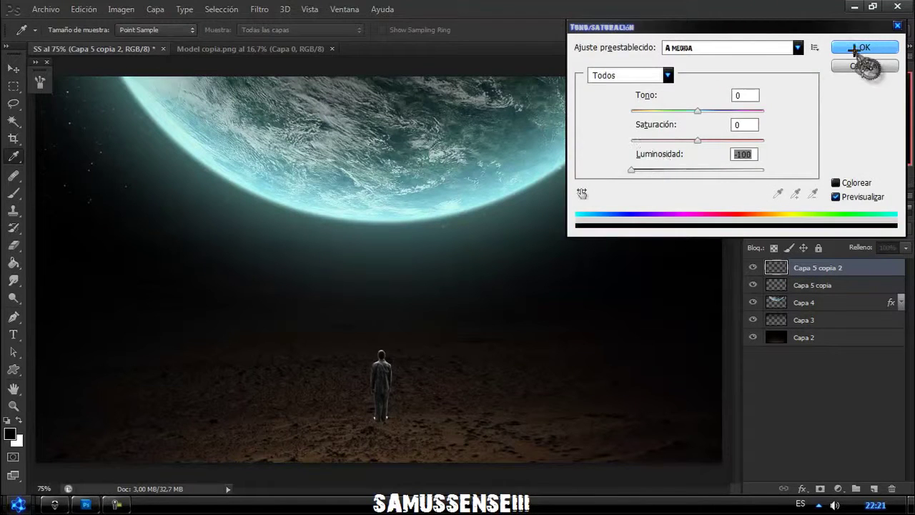
left_click(868, 56)
key("ctrl+t")
left_click_drag(381, 349, 381, 457)
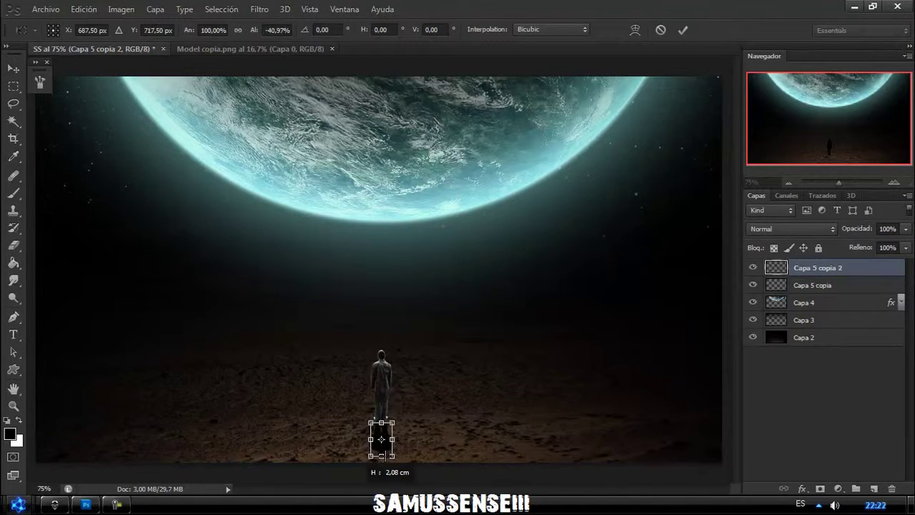
right_click(386, 448)
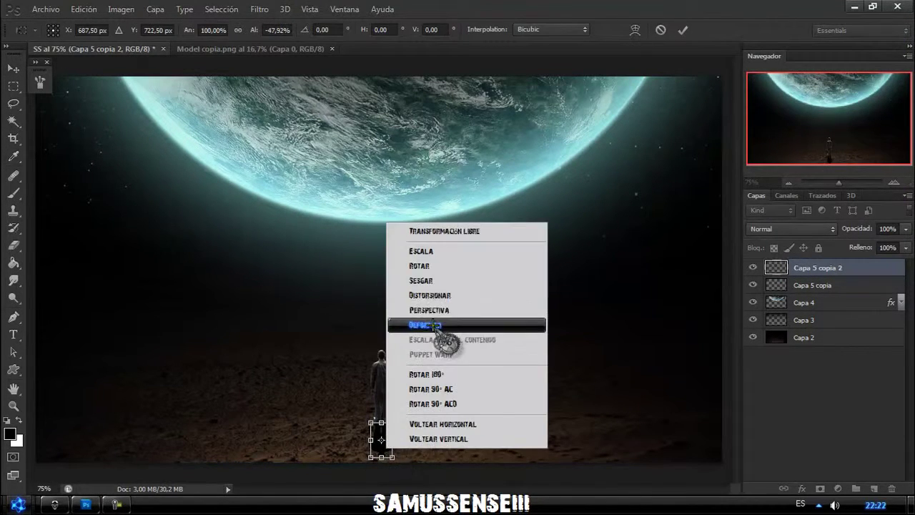
left_click(485, 311)
left_click_drag(392, 457, 419, 448)
key("Return")
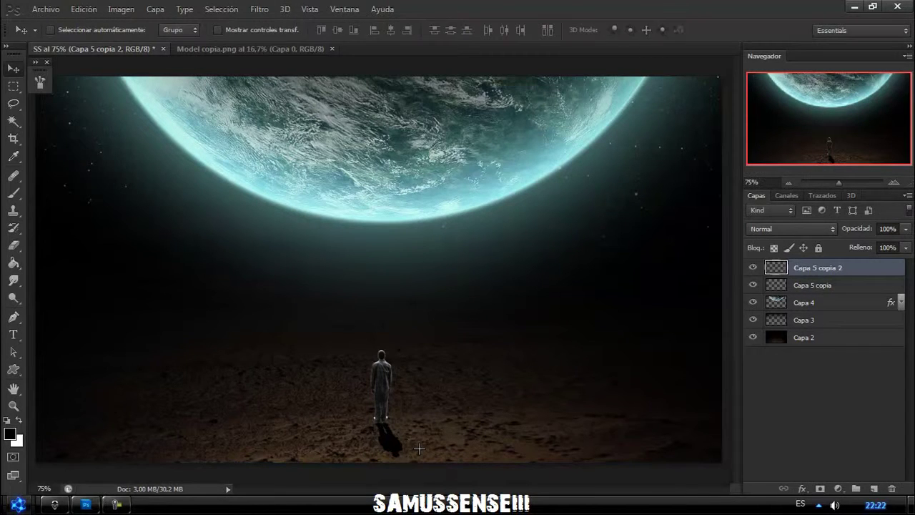
left_click_drag(804, 266, 806, 281)
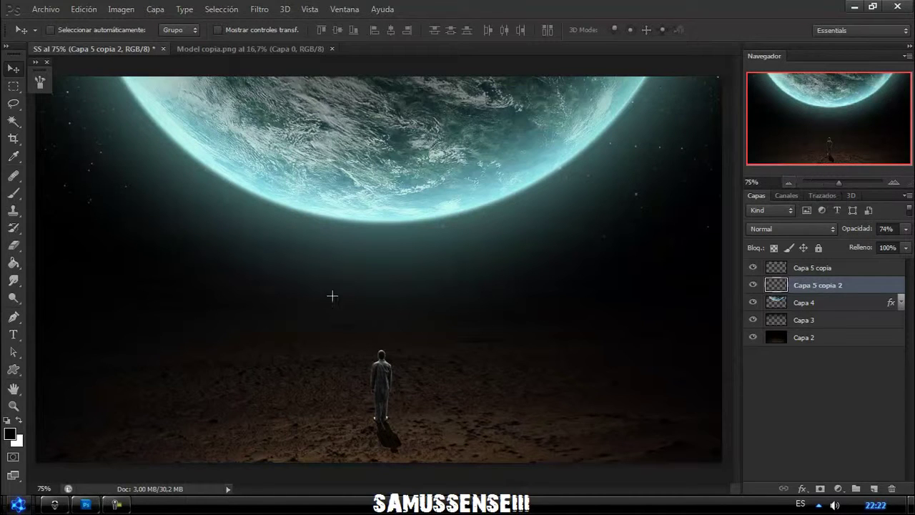
left_click_drag(335, 50, 331, 48)
Drag the Samus Optical flare into SS, blend it with Trama, and move it onto the planet's edge.
left_click(286, 49)
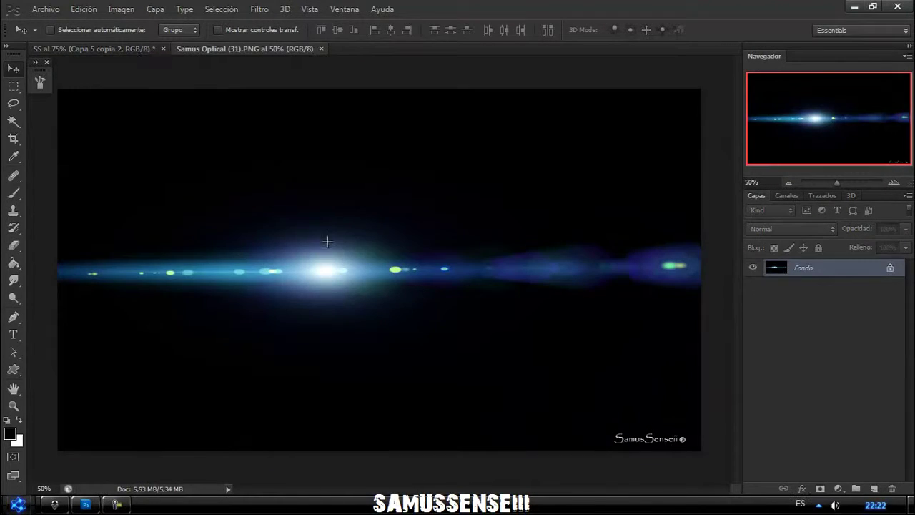
left_click_drag(328, 214, 235, 122)
left_click(792, 228)
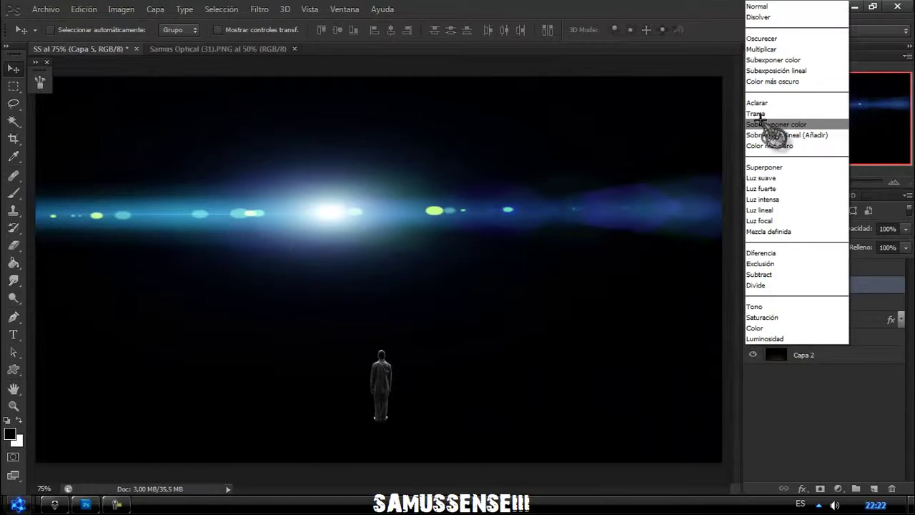
left_click(761, 112)
left_click_drag(518, 211, 490, 197)
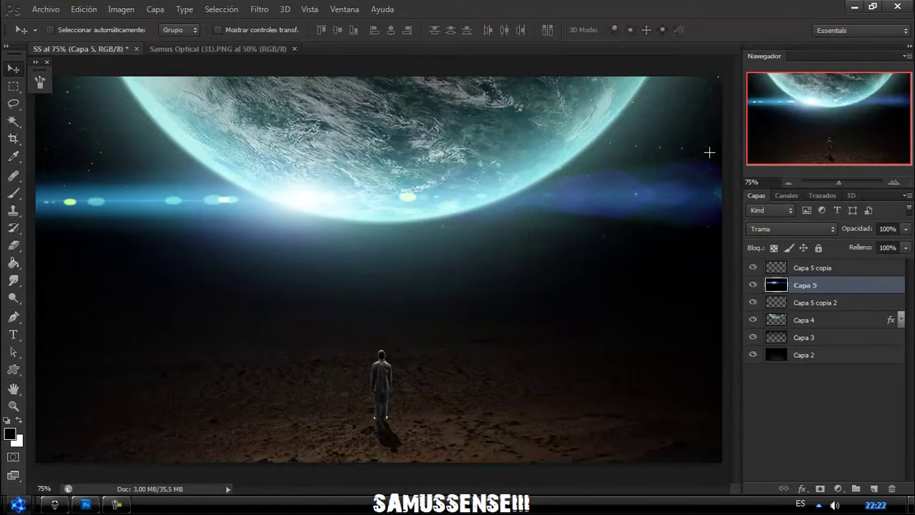